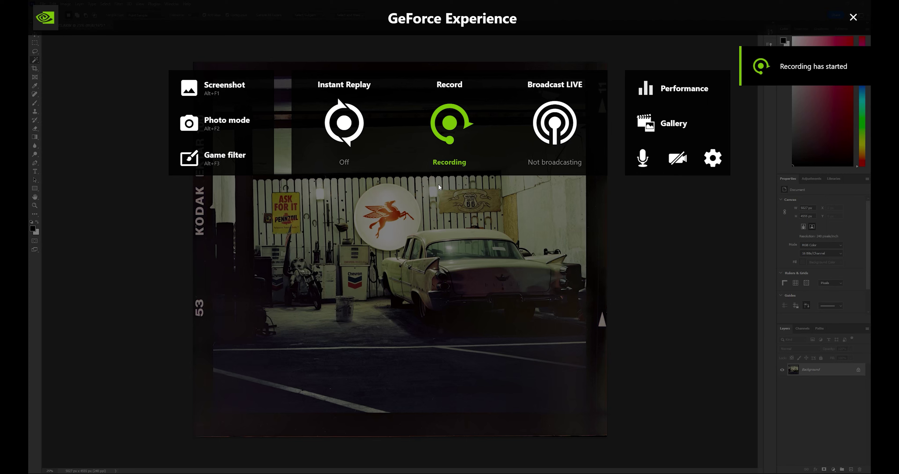
- Quick-select the garage's top ceiling beam and left column
{"action": "key", "text": "alt+z"}
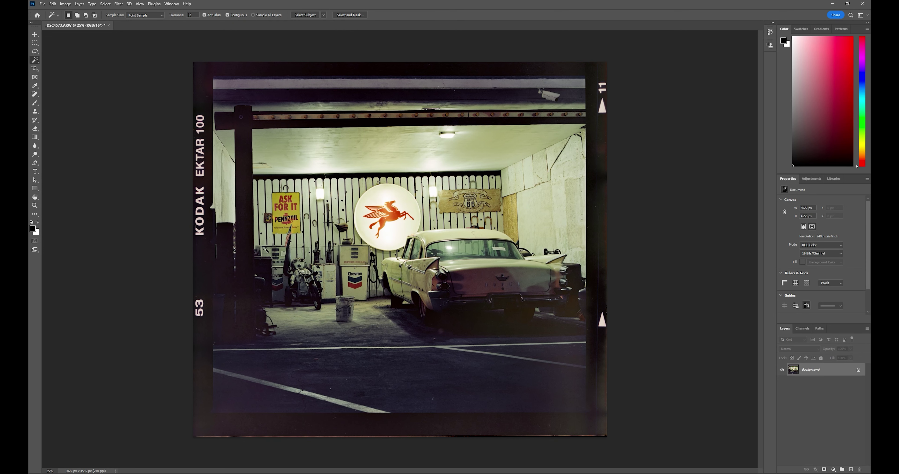
{"action": "key", "text": "shift+w"}
{"action": "key", "text": "shift+w"}
{"action": "mouse_move", "coordinate": [232, 87]}
{"action": "left_mouse_down"}
{"action": "mouse_move", "coordinate": [241, 98]}
{"action": "mouse_move", "coordinate": [296, 100]}
{"action": "mouse_move", "coordinate": [276, 89]}
{"action": "mouse_move", "coordinate": [297, 82]}
{"action": "mouse_move", "coordinate": [373, 97]}
{"action": "mouse_move", "coordinate": [371, 88]}
{"action": "mouse_move", "coordinate": [481, 110]}
{"action": "mouse_move", "coordinate": [372, 139]}
{"action": "left_mouse_up"}
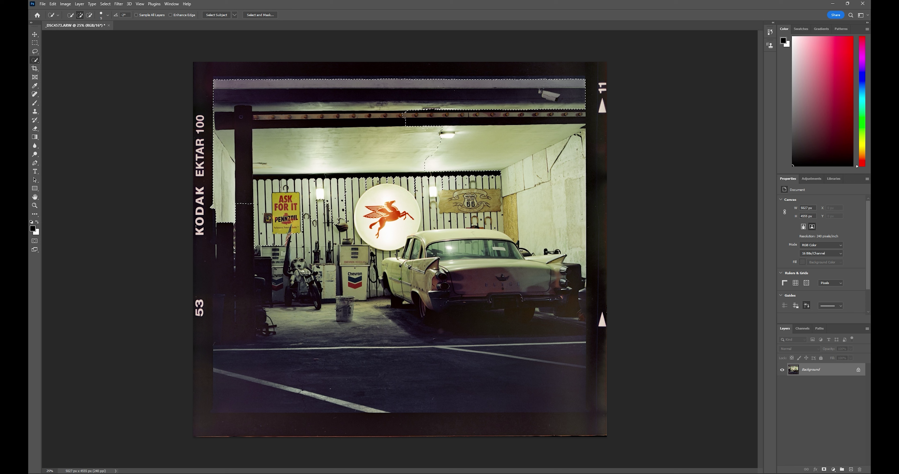
{"action": "left_click_drag", "start_coordinate": [425, 130], "coordinate": [315, 223]}
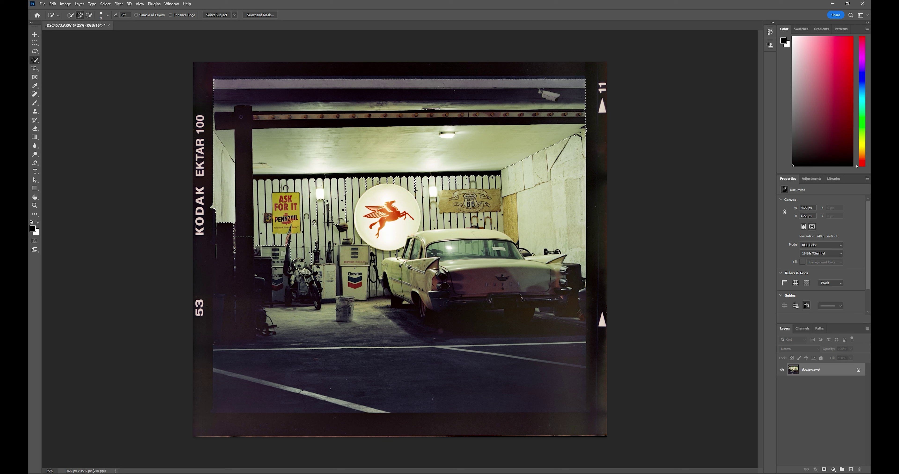
- Add the ceiling, right wall and Pegasus sign, then subtract the car, floor and right border
{"action": "mouse_move", "coordinate": [316, 223]}
{"action": "left_mouse_down"}
{"action": "mouse_move", "coordinate": [311, 251]}
{"action": "mouse_move", "coordinate": [318, 217]}
{"action": "mouse_move", "coordinate": [335, 241]}
{"action": "mouse_move", "coordinate": [397, 188]}
{"action": "mouse_move", "coordinate": [447, 183]}
{"action": "left_mouse_up"}
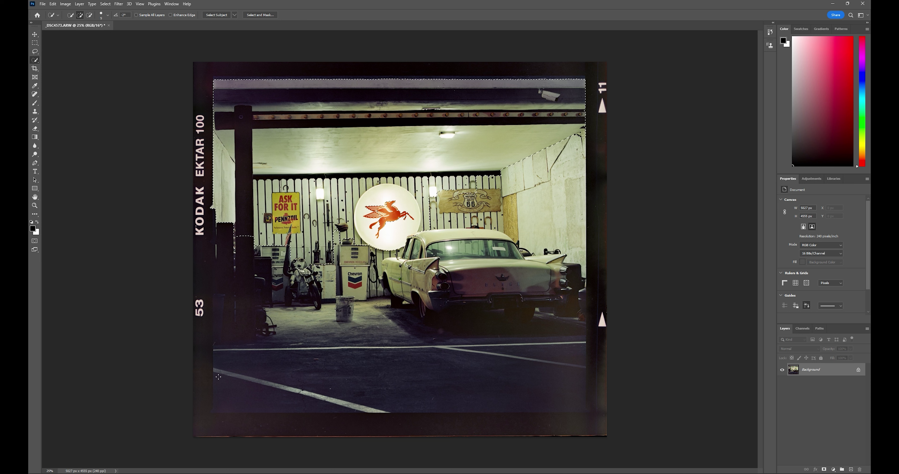
{"action": "left_click_drag", "start_coordinate": [488, 324], "coordinate": [600, 86]}
{"action": "left_click_drag", "start_coordinate": [611, 265], "coordinate": [567, 269]}
- Add the car's rear, the gas pump and car front to the selection
{"action": "left_click_drag", "start_coordinate": [572, 272], "coordinate": [513, 279]}
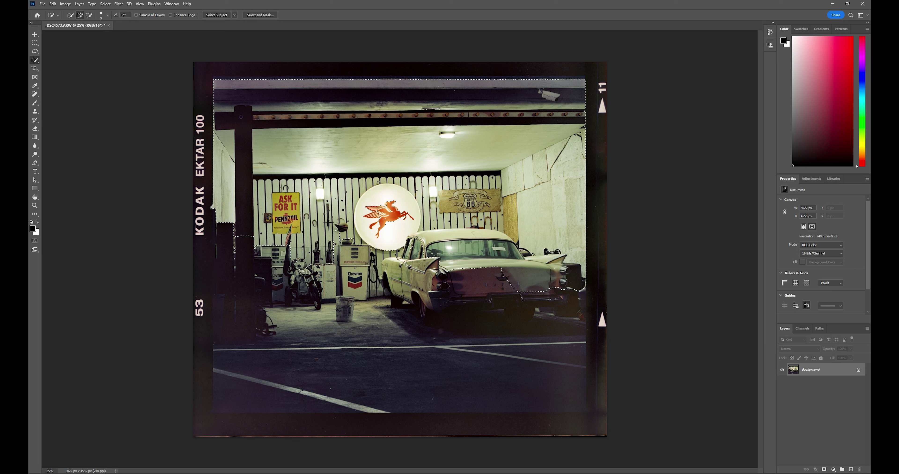
{"action": "mouse_move", "coordinate": [376, 268]}
{"action": "left_mouse_down"}
{"action": "mouse_move", "coordinate": [371, 290]}
{"action": "mouse_move", "coordinate": [393, 307]}
{"action": "mouse_move", "coordinate": [591, 334]}
{"action": "left_mouse_up"}
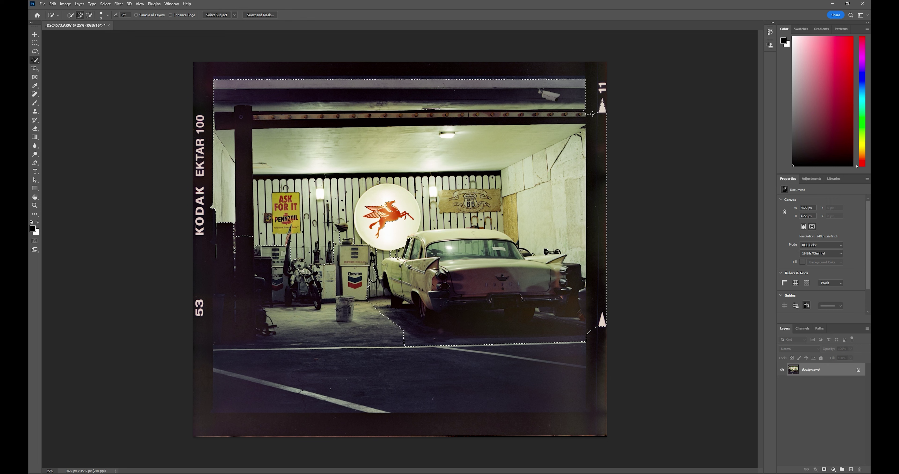
- Remove the right film border strip, then extend the selection over the road and film borders
{"action": "left_click", "coordinate": [595, 126], "text": "alt"}
{"action": "left_click", "coordinate": [586, 121]}
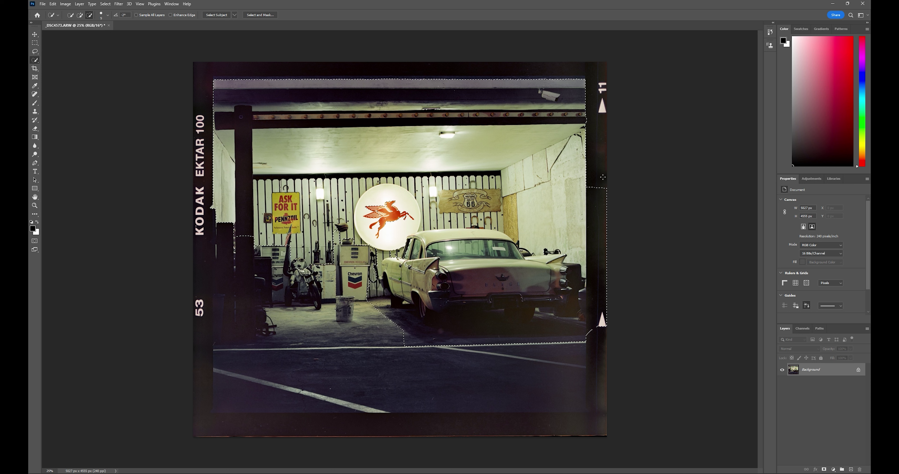
{"action": "left_click", "coordinate": [593, 175], "text": "alt"}
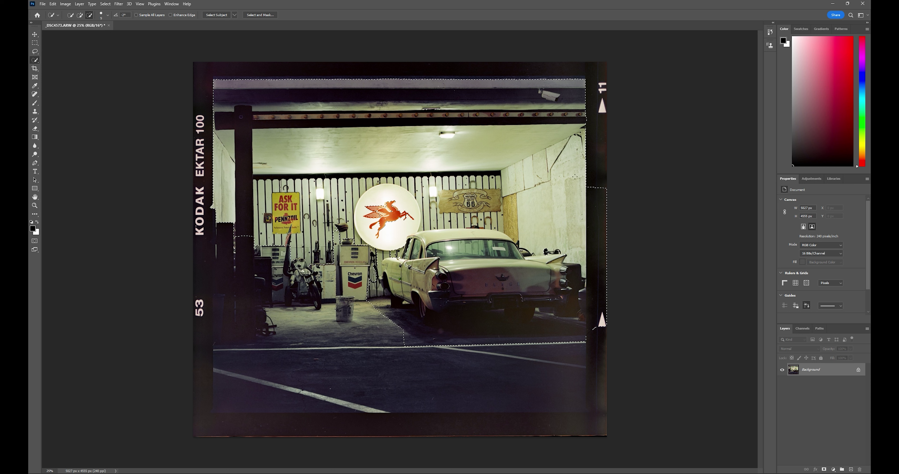
{"action": "left_click", "coordinate": [598, 222], "text": "alt"}
{"action": "left_click_drag", "start_coordinate": [597, 227], "coordinate": [588, 307]}
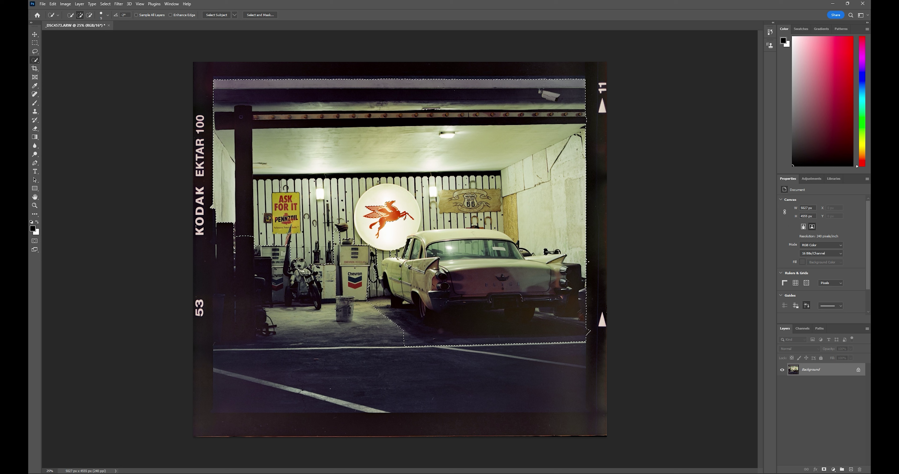
{"action": "left_click_drag", "start_coordinate": [394, 318], "coordinate": [593, 297]}
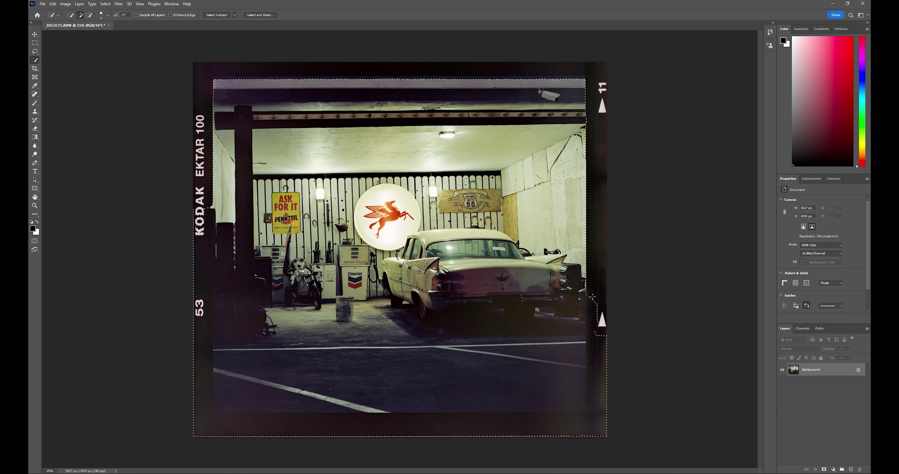
- Subtract the right-edge bulge, bottom-right corner and left film border from the selection
{"action": "key", "text": "alt"}
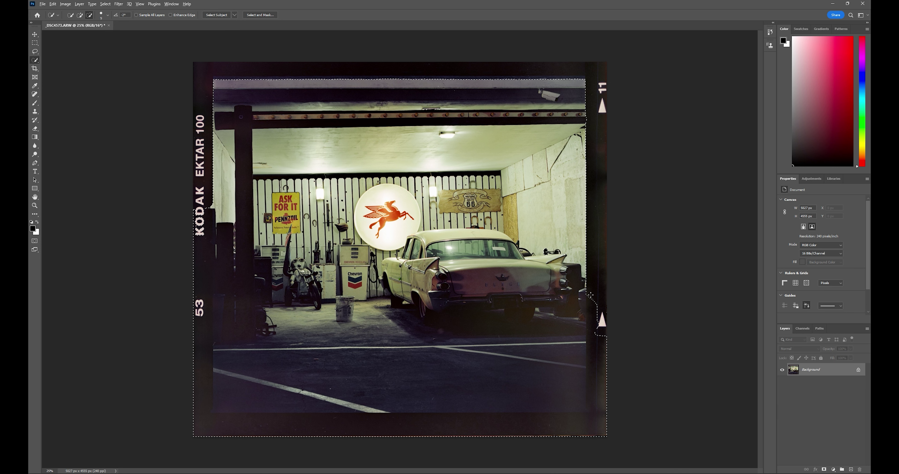
{"action": "left_click_drag", "start_coordinate": [590, 296], "coordinate": [599, 415]}
{"action": "mouse_move", "coordinate": [200, 213]}
{"action": "left_mouse_down"}
{"action": "mouse_move", "coordinate": [204, 279]}
{"action": "mouse_move", "coordinate": [216, 295]}
{"action": "mouse_move", "coordinate": [203, 350]}
{"action": "mouse_move", "coordinate": [222, 288]}
{"action": "left_mouse_up"}
{"action": "left_click", "coordinate": [211, 284]}
{"action": "left_click", "coordinate": [89, 15]}
- Subtract stray selection so its edge tightly follows the road's bottom boundary
{"action": "scroll", "coordinate": [335, 405], "scroll_direction": "down", "scroll_amount": 2}
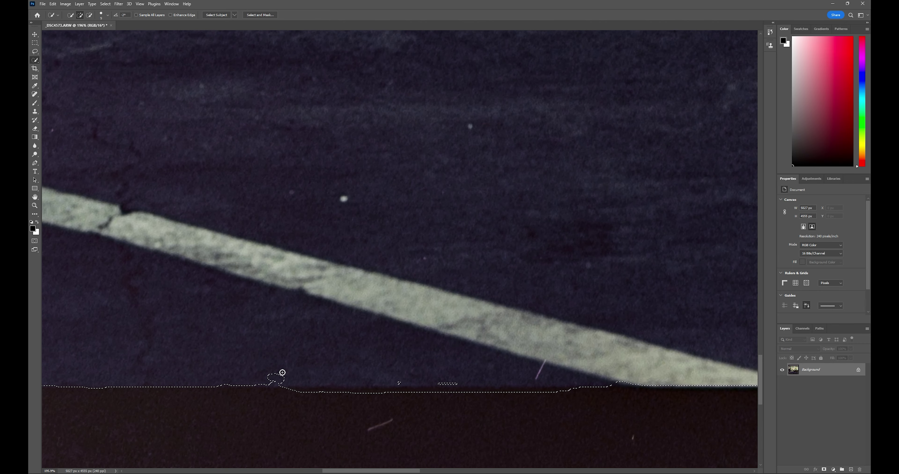
{"action": "mouse_move", "coordinate": [281, 373]}
{"action": "left_mouse_down"}
{"action": "mouse_move", "coordinate": [314, 393]}
{"action": "mouse_move", "coordinate": [410, 390]}
{"action": "left_mouse_up"}
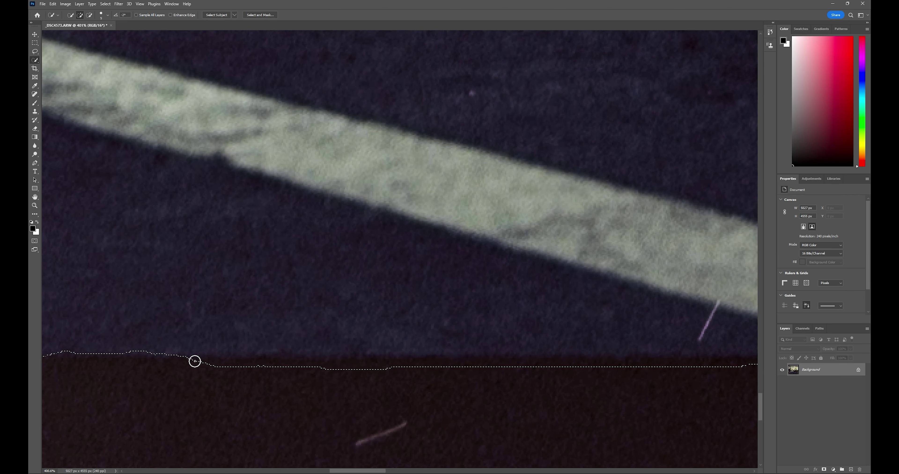
{"action": "mouse_move", "coordinate": [195, 367]}
{"action": "left_mouse_down"}
{"action": "mouse_move", "coordinate": [568, 366]}
{"action": "mouse_move", "coordinate": [394, 354]}
{"action": "mouse_move", "coordinate": [577, 359]}
{"action": "left_mouse_up"}
{"action": "key", "text": "ctrl+0"}
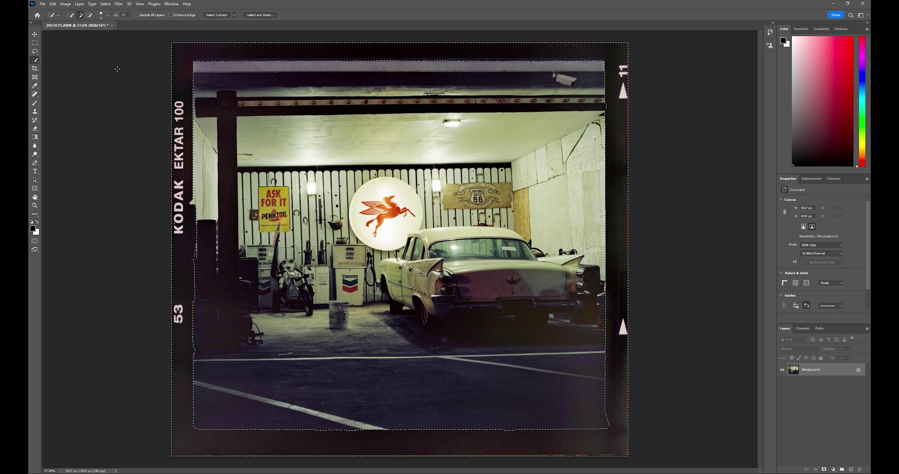
- Open the Filter menu
{"action": "left_click", "coordinate": [119, 4]}
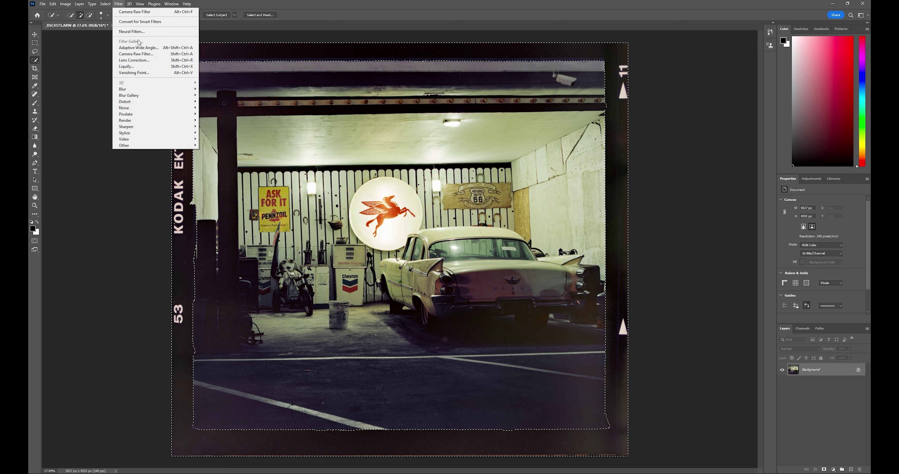
- Launch the Camera Raw Filter on the selected photo
{"action": "left_click", "coordinate": [136, 54]}
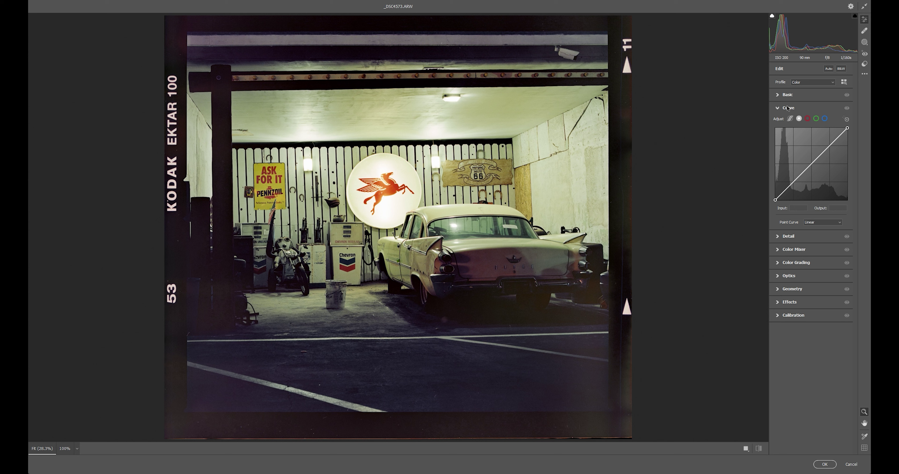
- Move the curve's black point to input 27 and apply the Camera Raw Filter
{"action": "left_click", "coordinate": [774, 200]}
{"action": "left_click_drag", "start_coordinate": [775, 200], "coordinate": [782, 200]}
{"action": "key", "text": "Return"}
{"action": "key", "text": "w"}
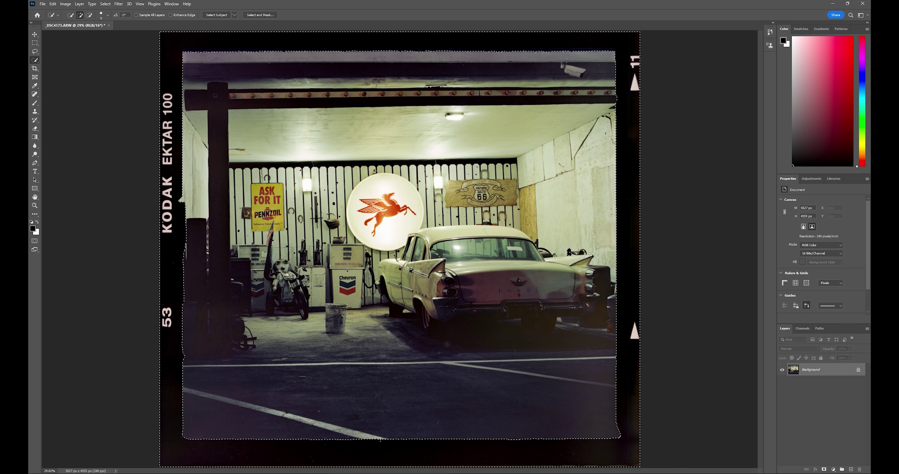